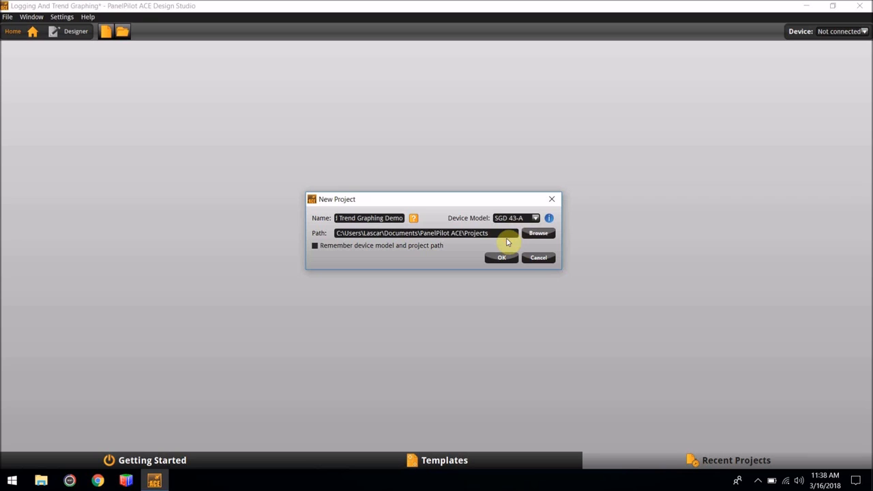
- Create the Logging and Trend Graphing Demo project for the SGD 43-A and set its screen background to dark grey #FF707073
left_click(502, 258)
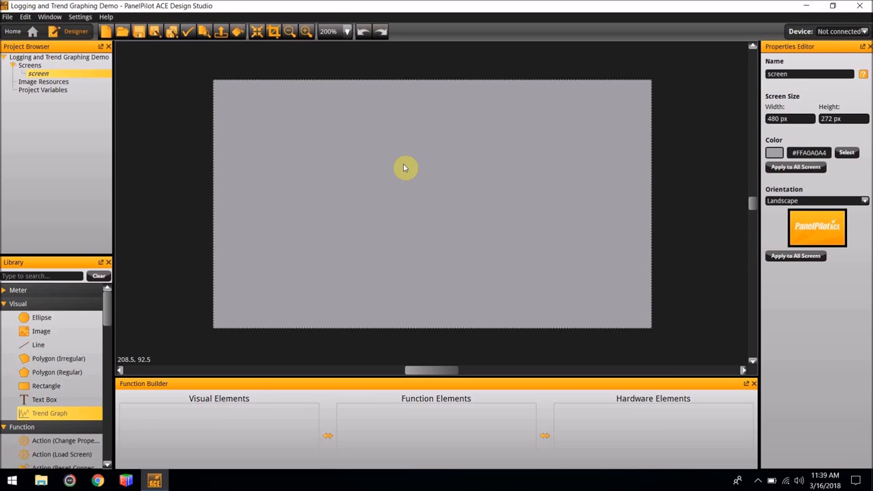
left_click(404, 168)
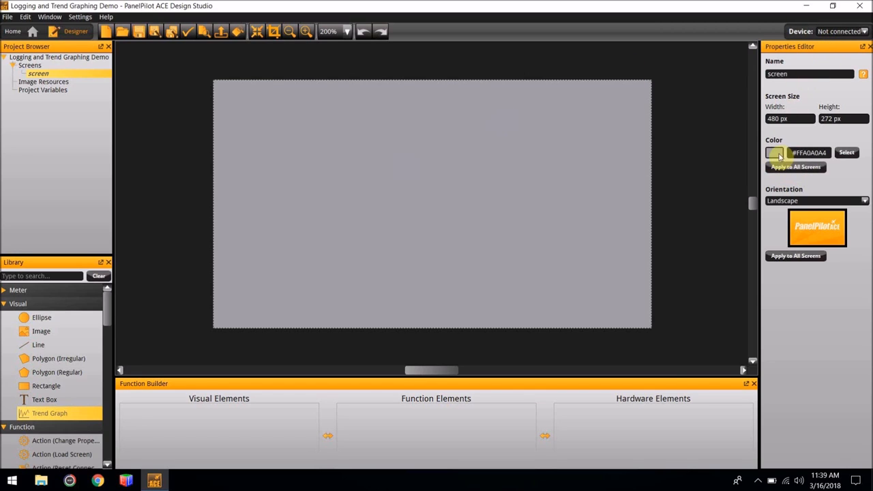
left_click(853, 153)
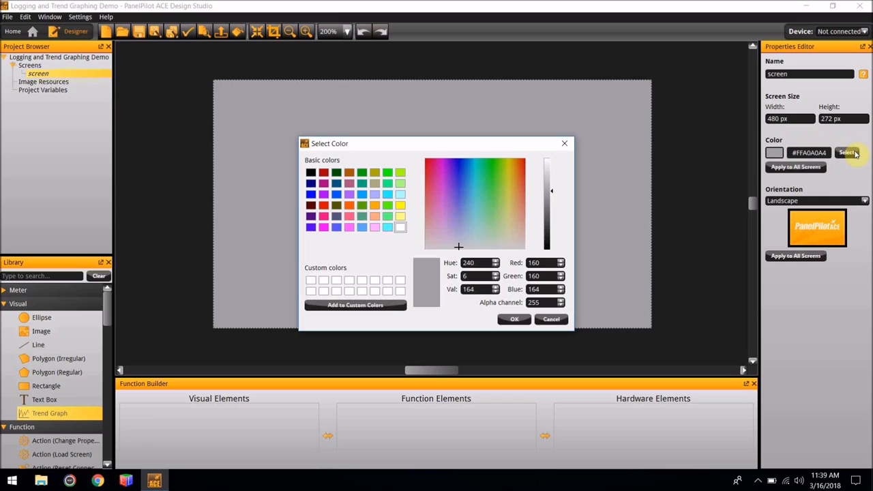
left_click(548, 208)
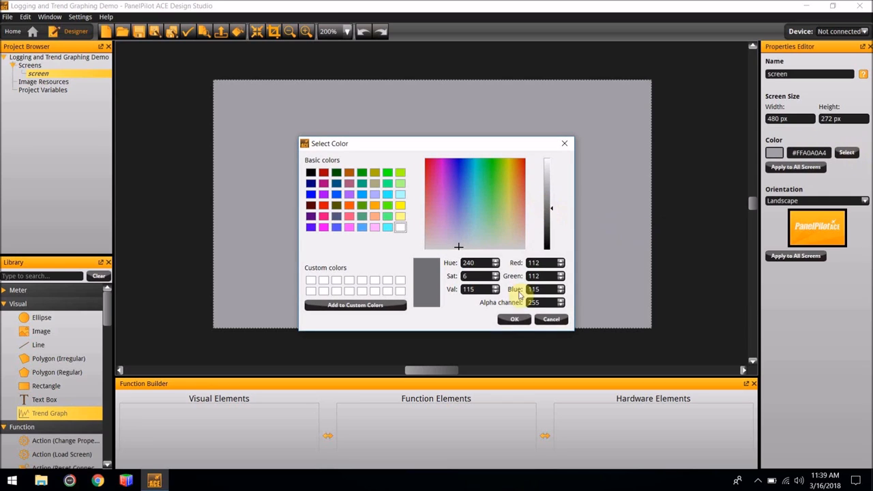
left_click(513, 320)
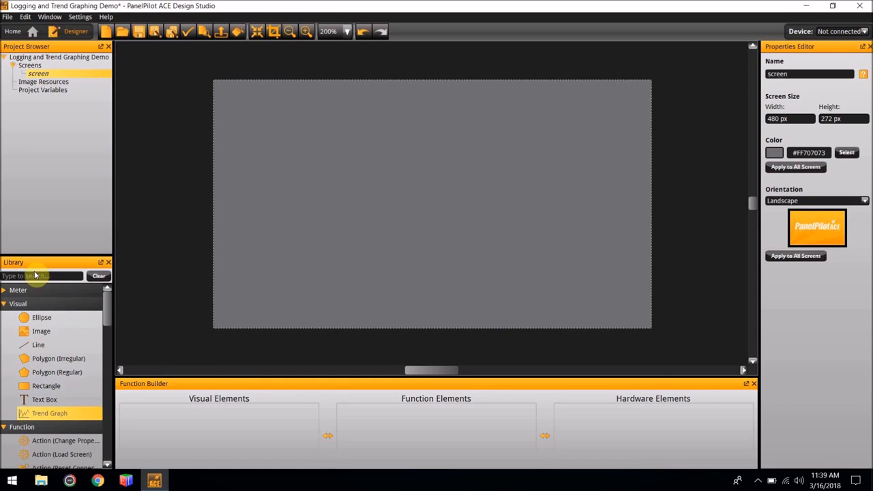
- Add a text box reading "Trend Graph Example" and resize it to about 243 by 41.5 px
double_click(42, 403)
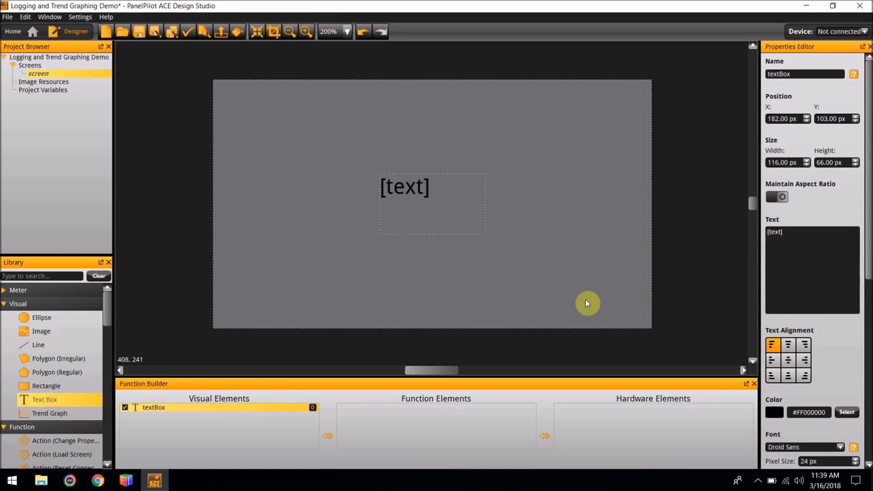
left_click(816, 258)
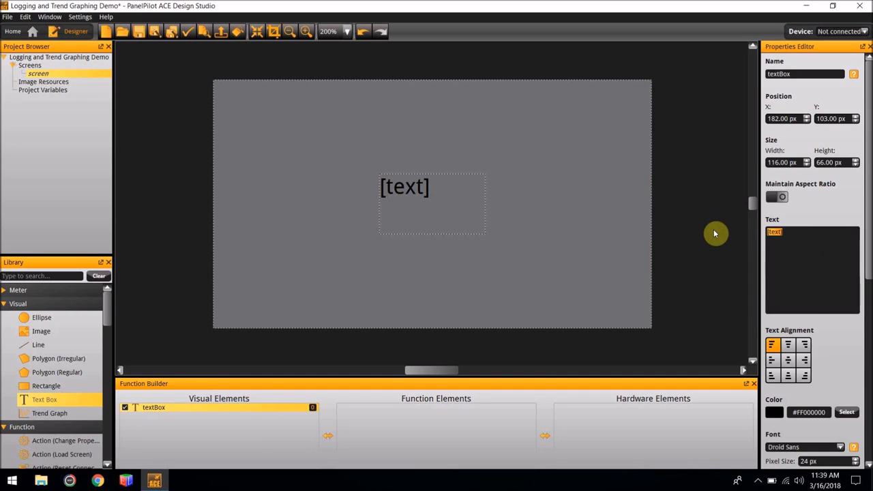
type("Trend Graph Example")
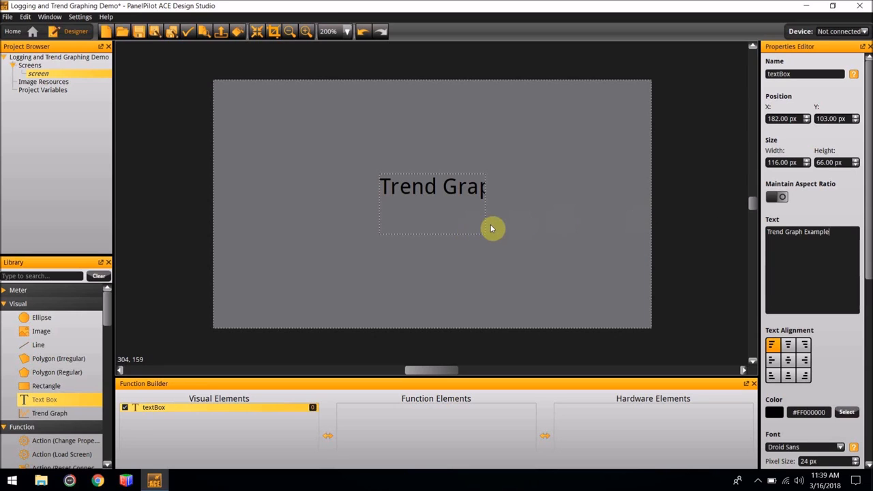
left_click_drag(484, 220, 601, 216)
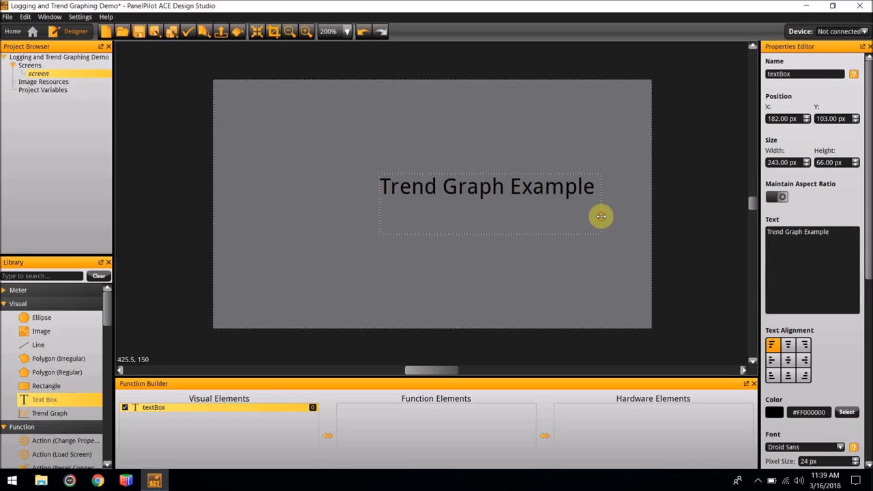
left_click_drag(500, 233, 493, 212)
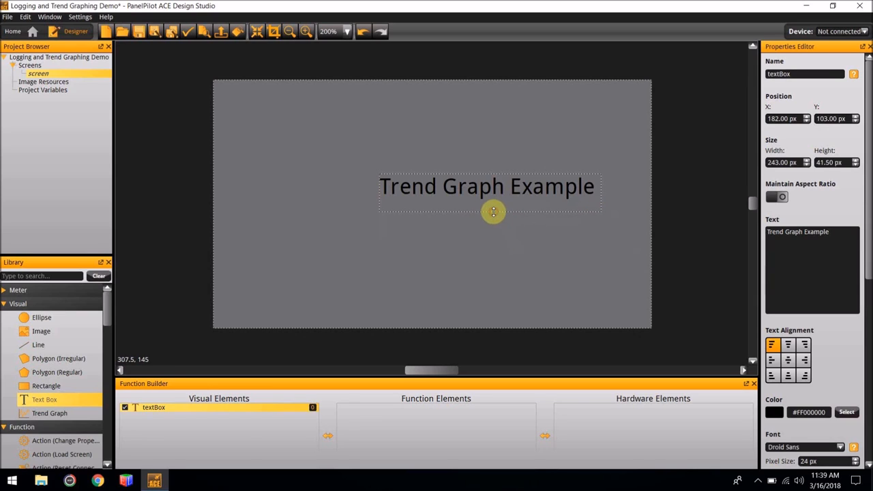
- Align the title text box to the screen's horizontal center and top edge
right_click(477, 196)
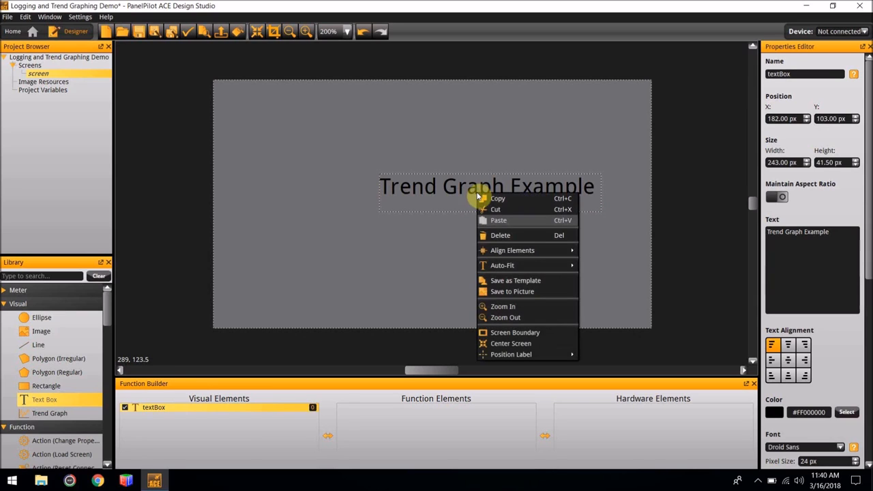
mouse_move(518, 251)
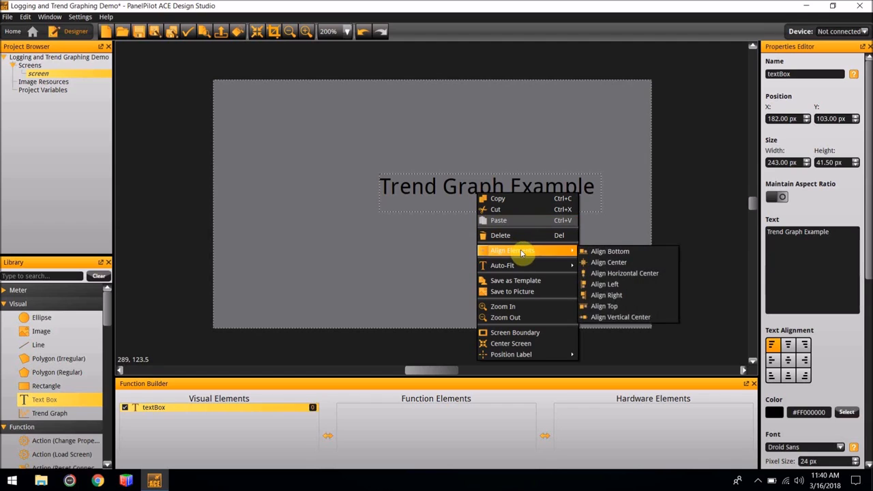
left_click(623, 274)
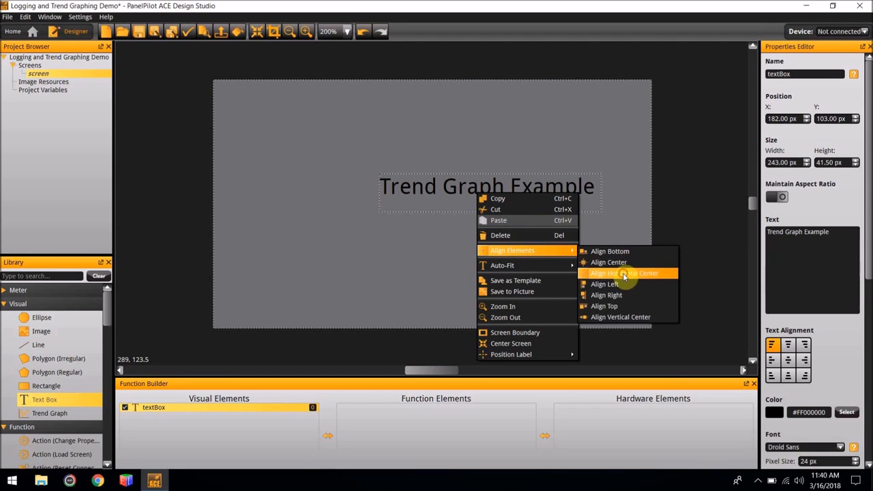
right_click(434, 186)
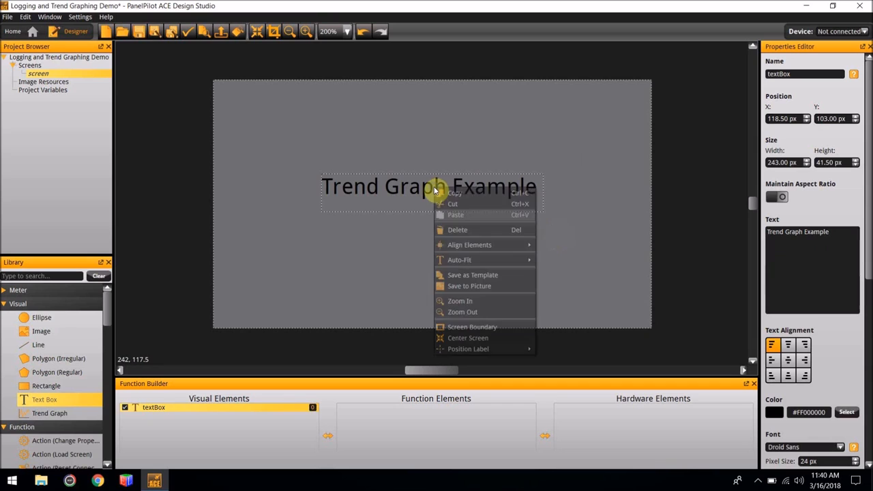
mouse_move(455, 252)
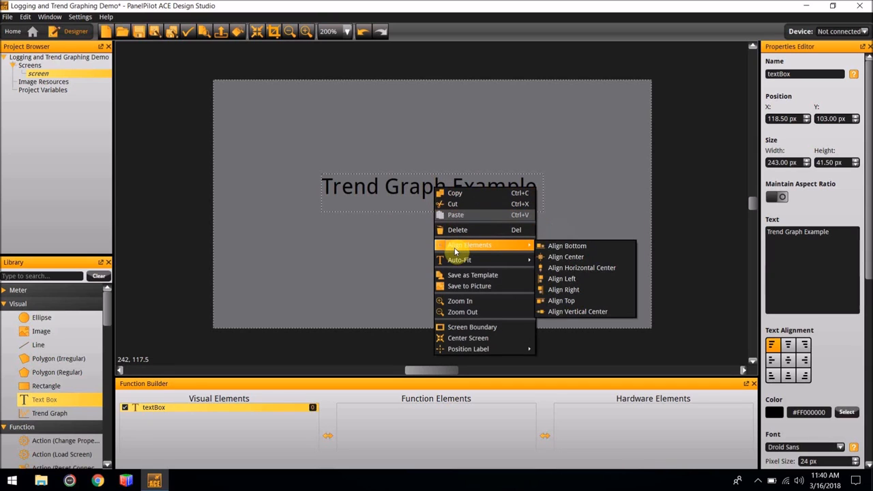
left_click(585, 303)
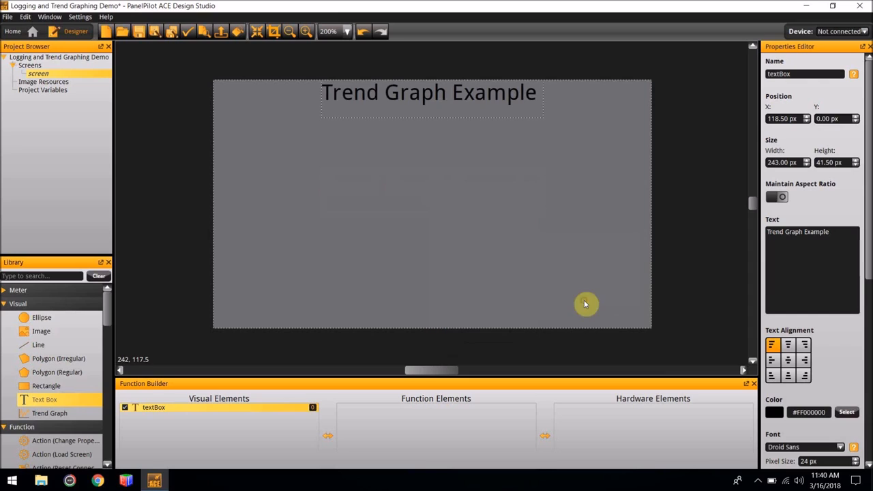
left_click(455, 235)
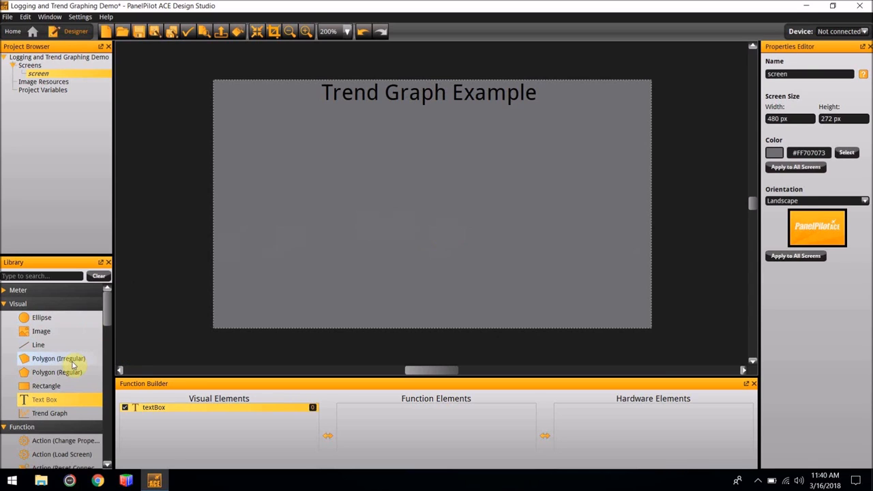
- Add a trend graph to the screen and set its size to 400 px wide by 230 px high
double_click(70, 418)
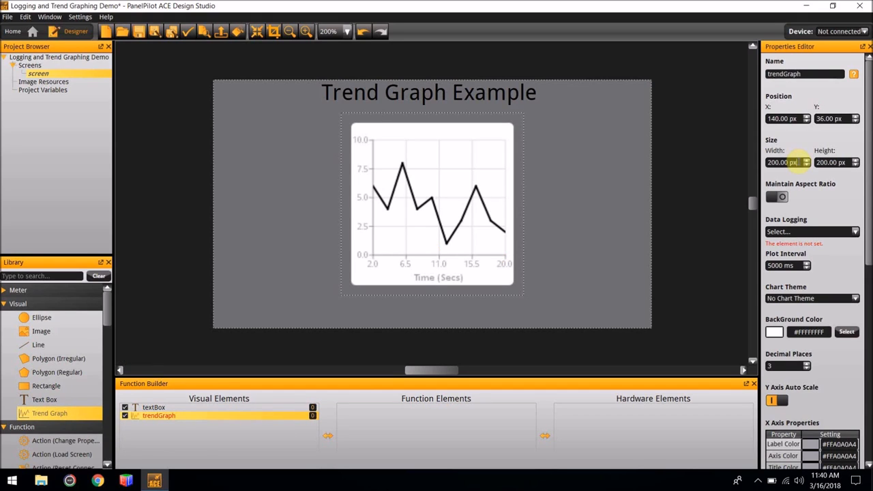
double_click(784, 162)
key("BackSpace")
type("400")
key("Tab")
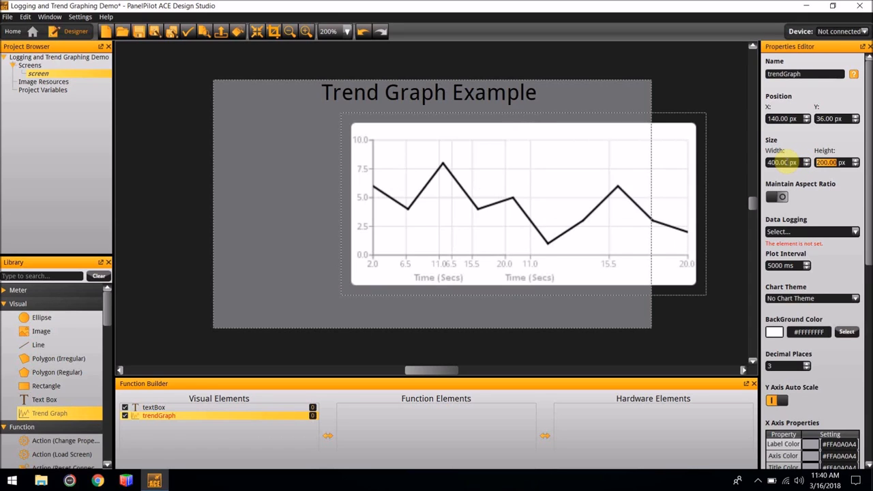
type("230")
key("Return")
left_click(259, 250)
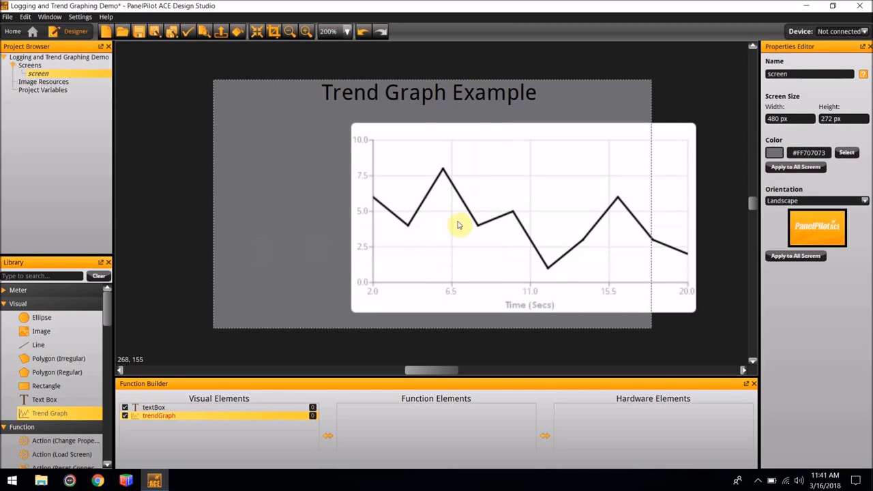
- Align the trend graph to the screen's horizontal center and bottom edge
left_click(409, 198)
right_click(458, 187)
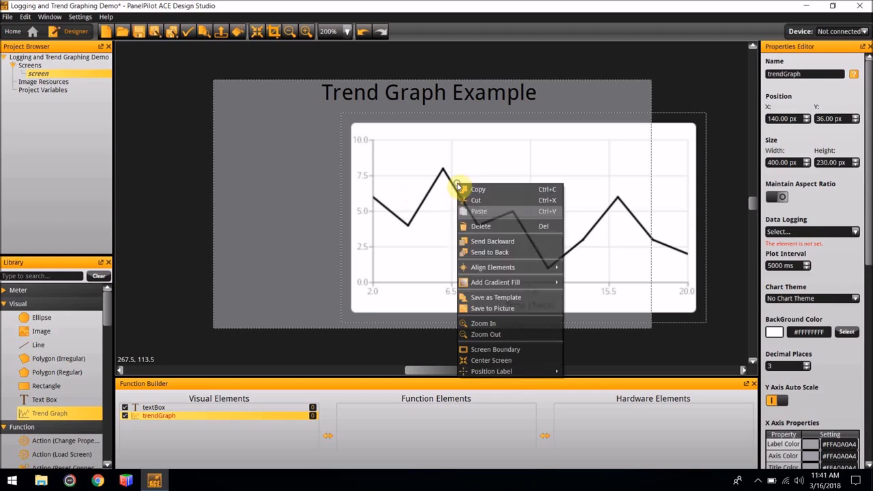
mouse_move(515, 271)
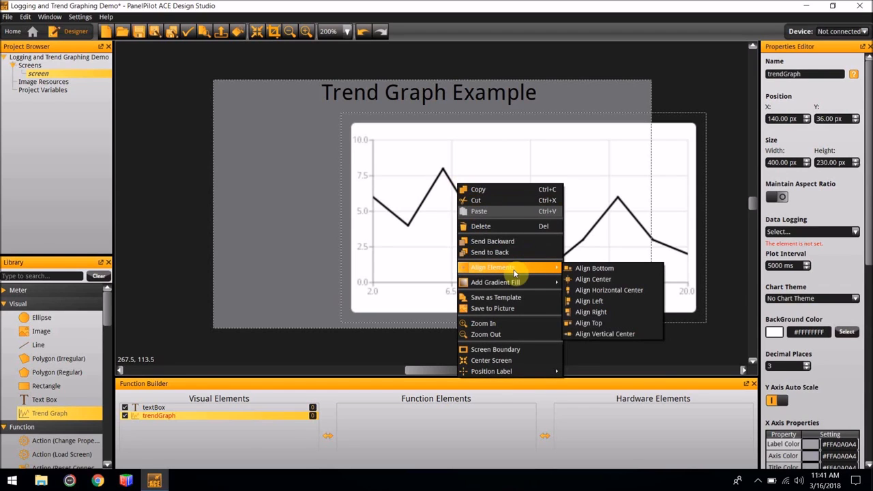
left_click(613, 292)
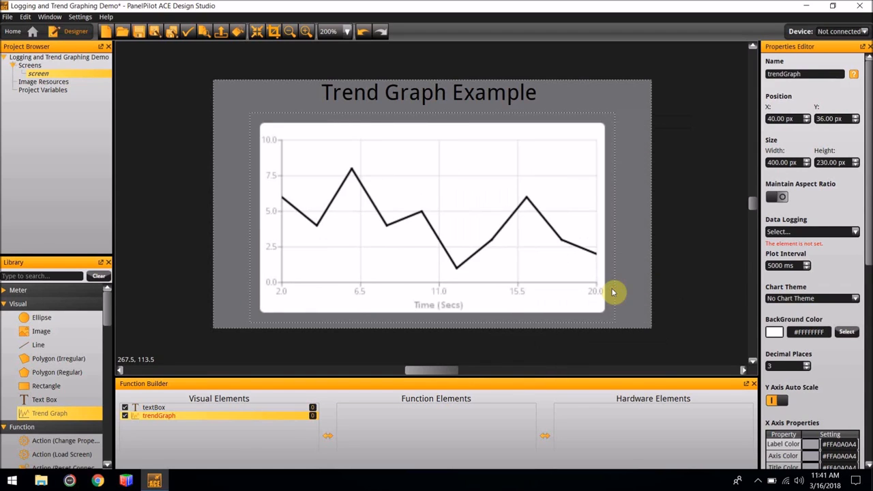
right_click(520, 226)
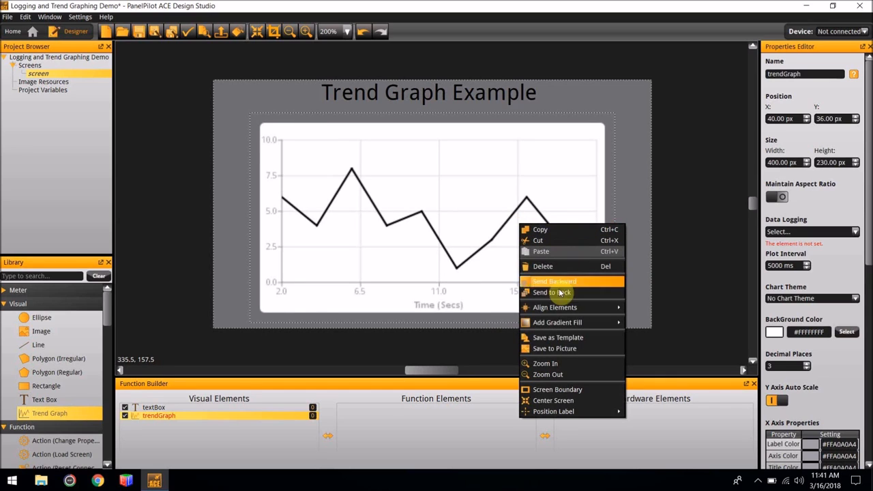
mouse_move(555, 313)
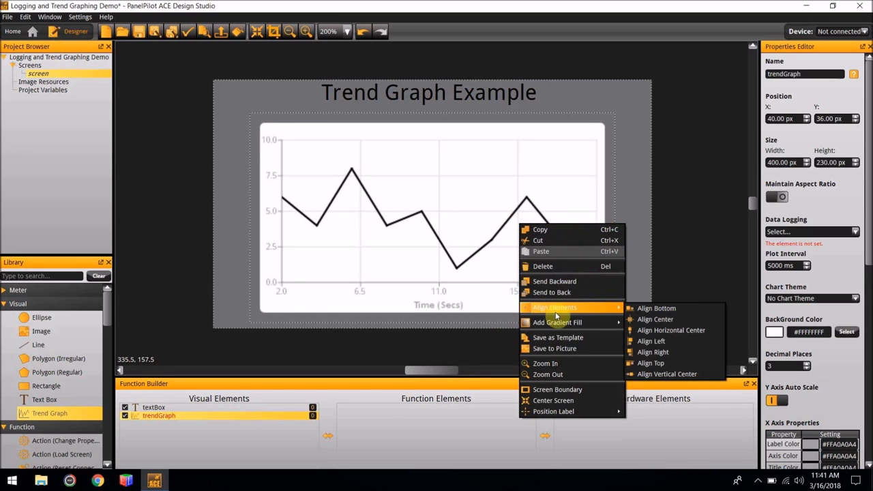
left_click(660, 311)
left_click(675, 270)
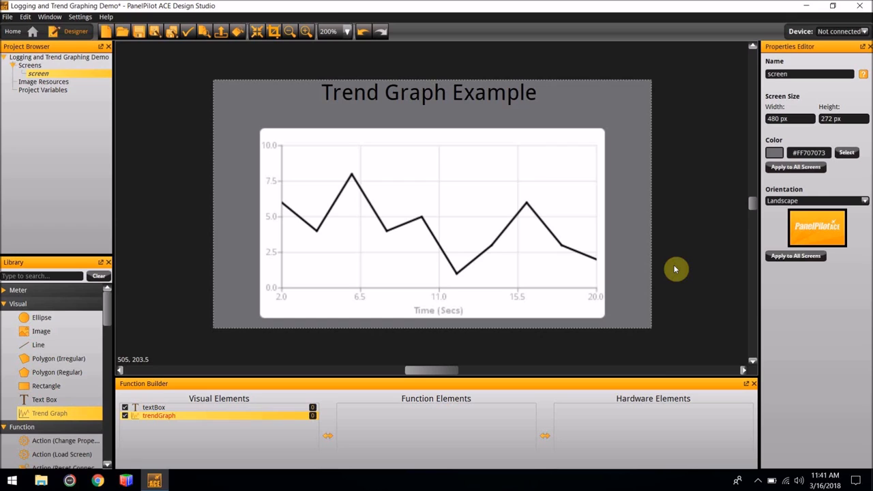
- Try the Blue Icy, Brown Sand and Blue Ncs chart themes on the trend graph, then restore No Chart Theme
left_click(441, 170)
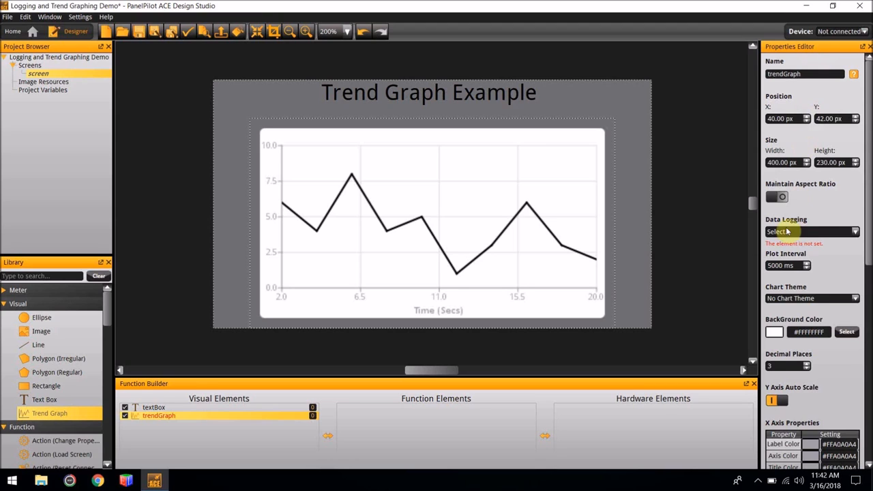
scroll(792, 276, "down", 3)
scroll(791, 276, "up", 2)
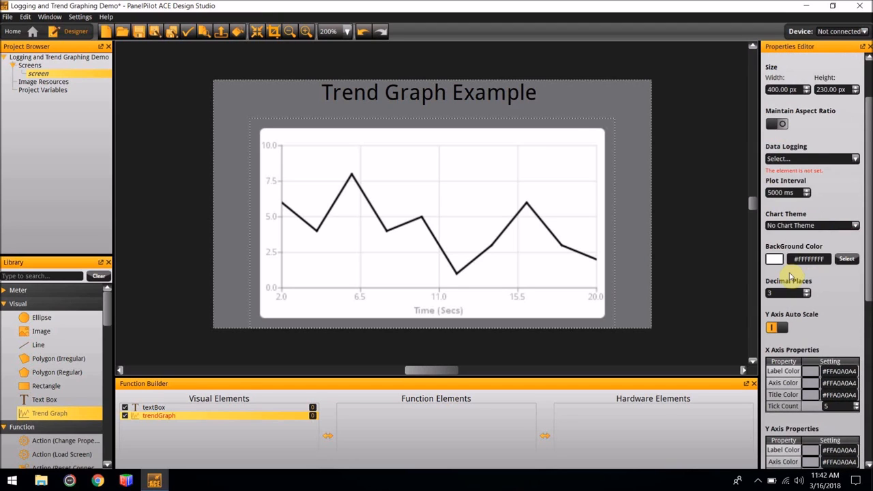
left_click(857, 226)
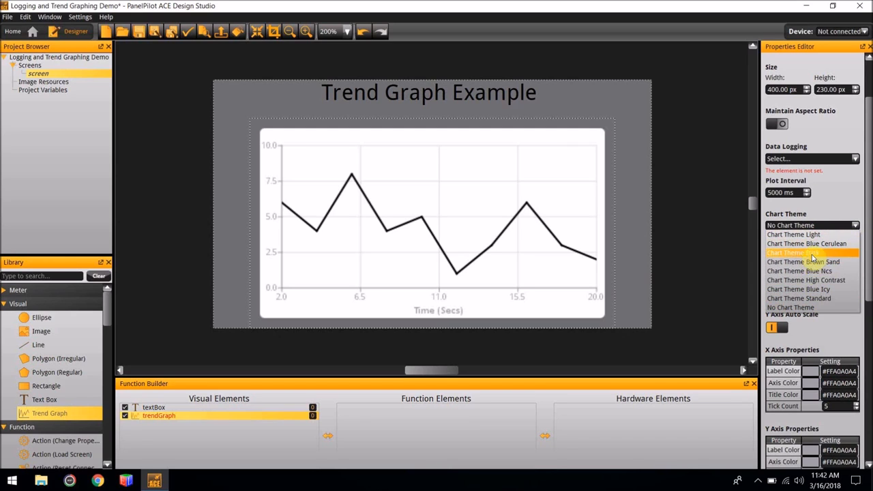
left_click(805, 289)
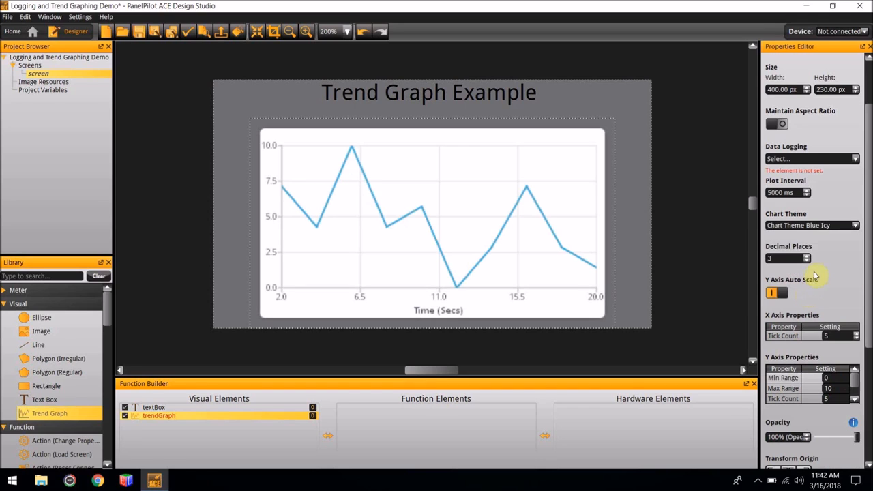
left_click(809, 227)
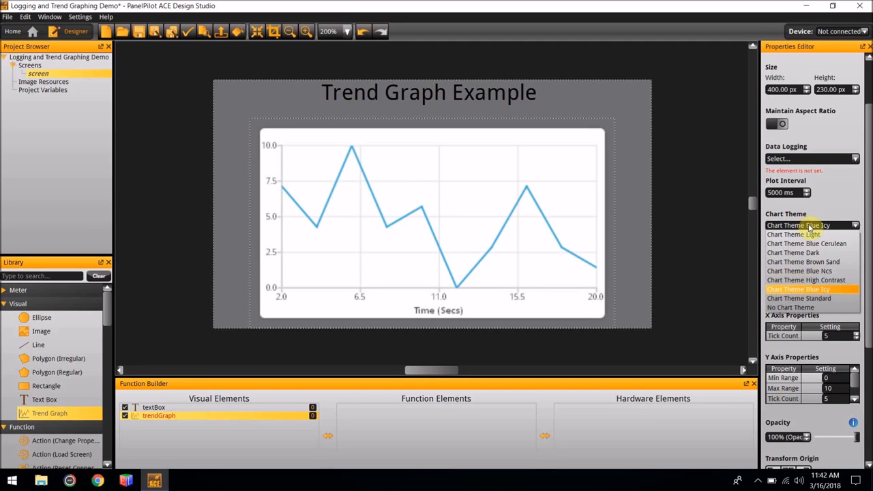
left_click(802, 263)
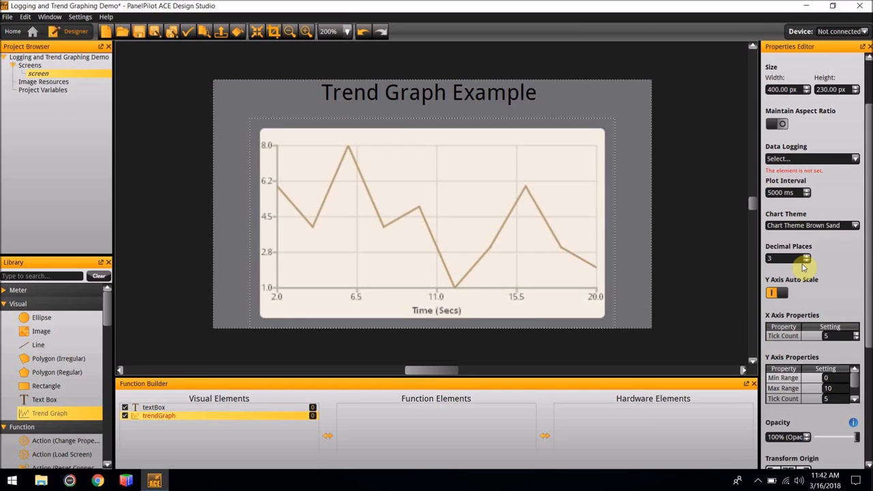
left_click(790, 227)
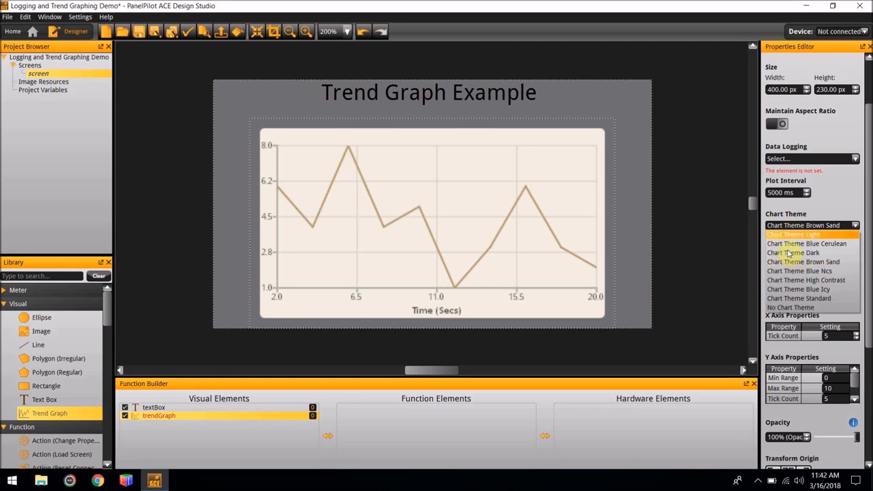
left_click(789, 292)
left_click(826, 227)
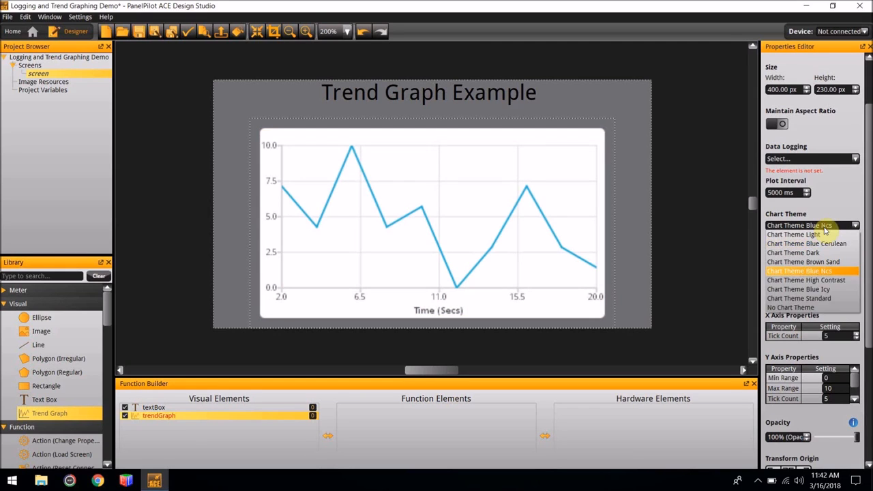
left_click(807, 307)
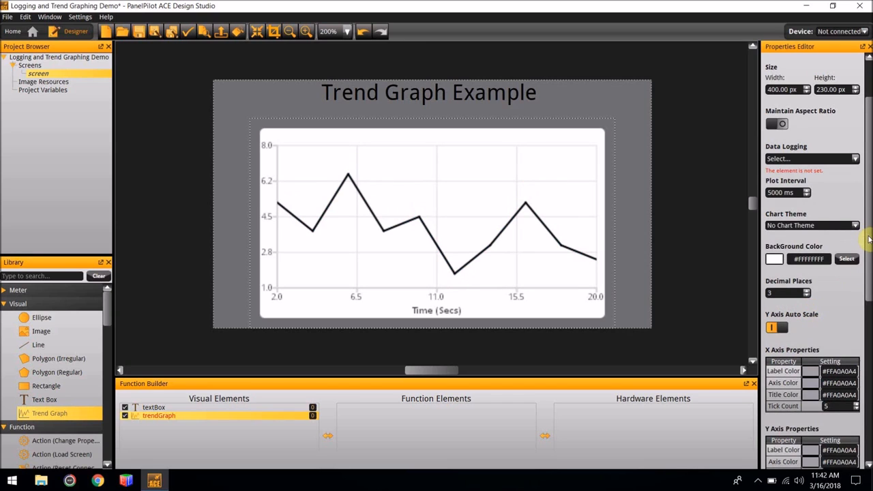
- Set the trend graph's X axis label color to green #FF43A44A and its title color to green #FF3FA442
left_click_drag(867, 238, 851, 290)
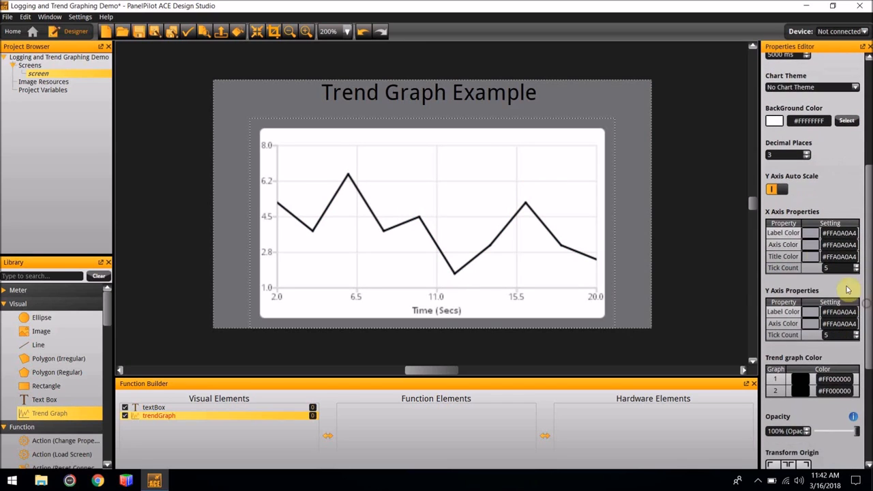
left_click(809, 233)
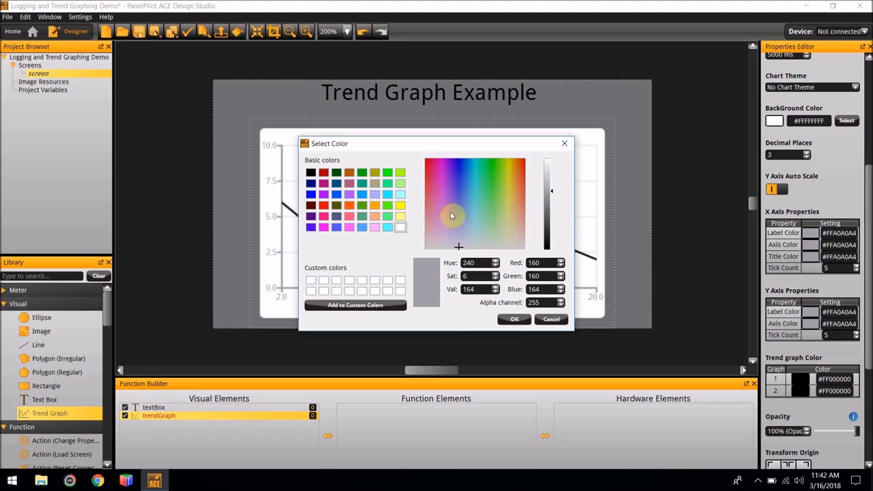
left_click(491, 196)
left_click(515, 324)
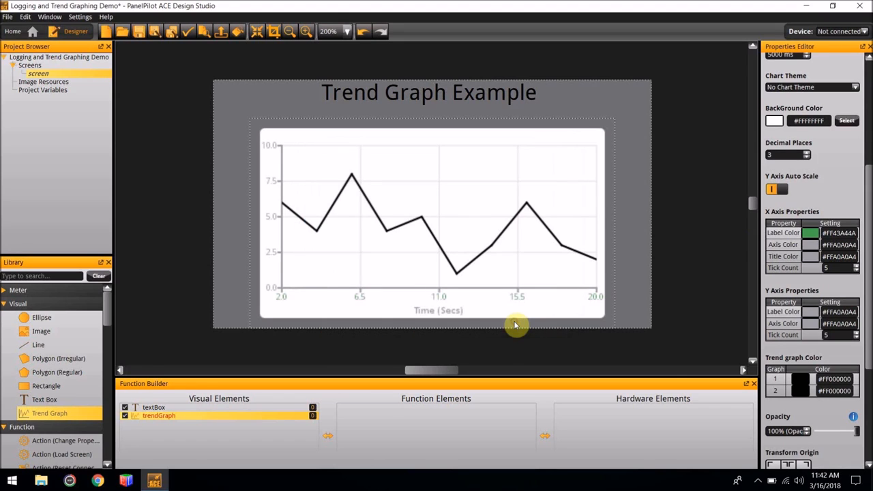
left_click(810, 256)
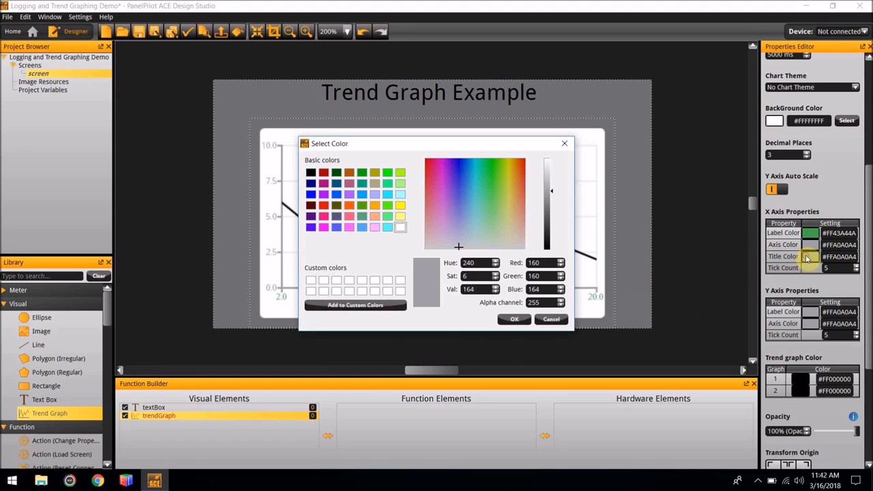
left_click(491, 194)
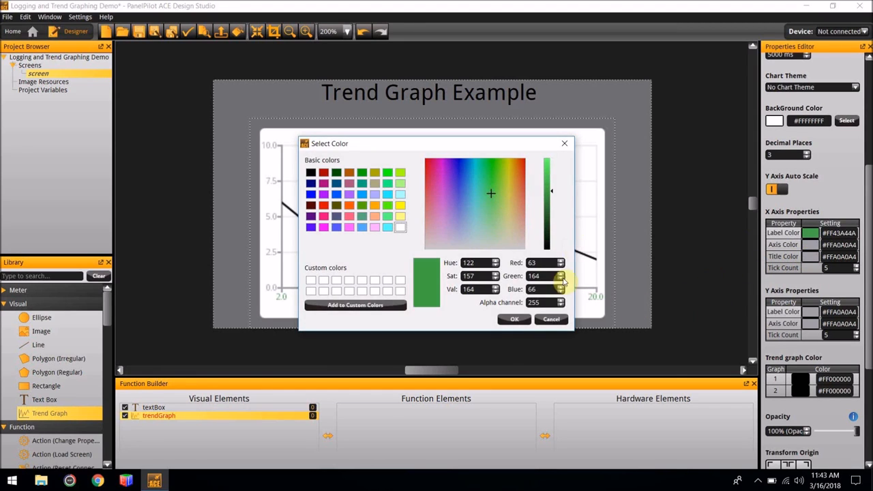
left_click(514, 319)
- Set the trend graph's Y axis label color to blue #FF2419A4
left_click(809, 315)
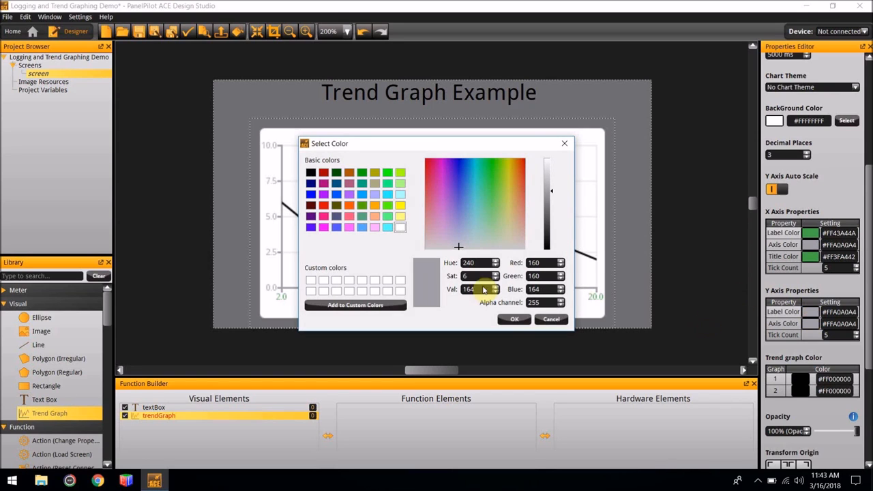
left_click(457, 172)
left_click(514, 318)
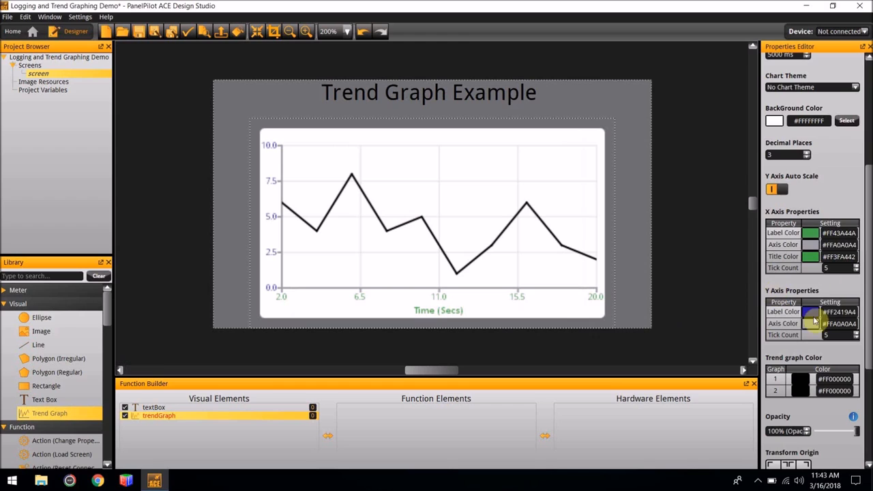
- Set the trend graph's background color to transparent #00000000 and apply the Blue Cerulean chart theme
scroll(795, 334, "up", 3)
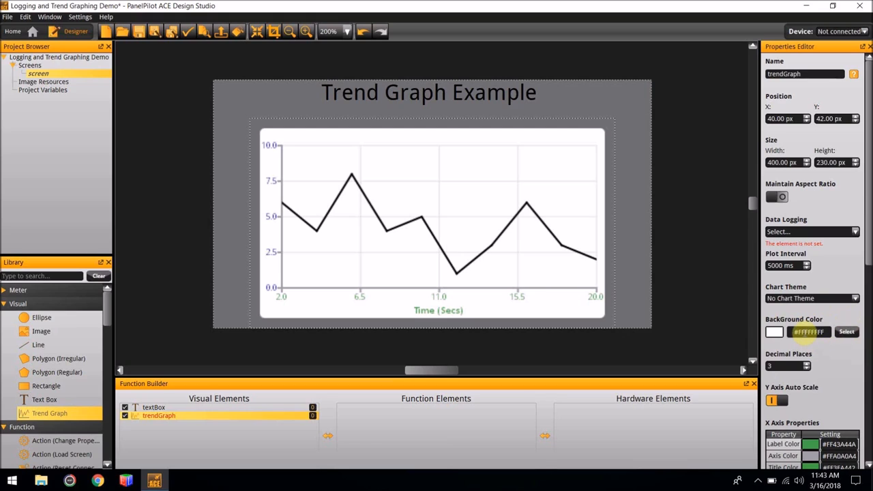
double_click(828, 333)
key("BackSpace")
type("#")
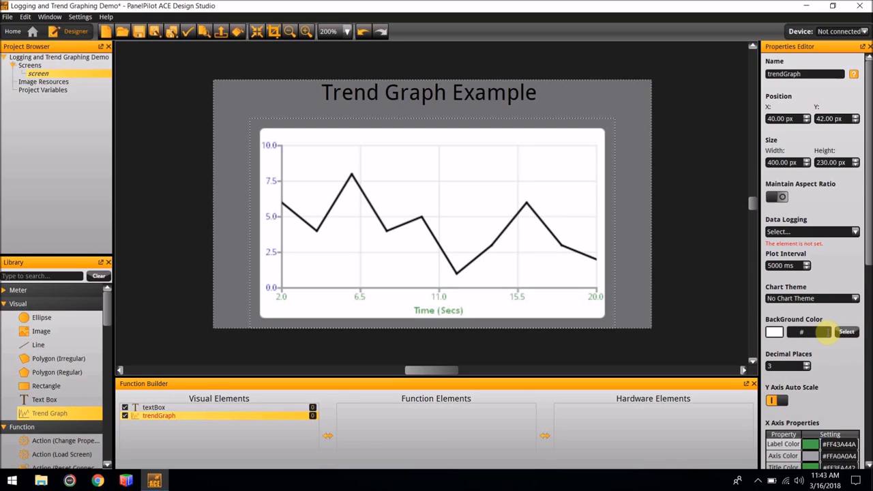
type("00000000")
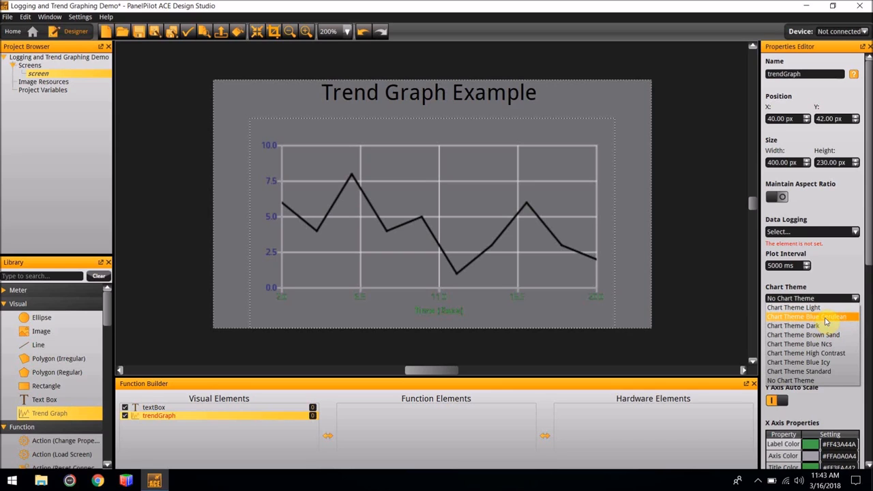
left_click(827, 317)
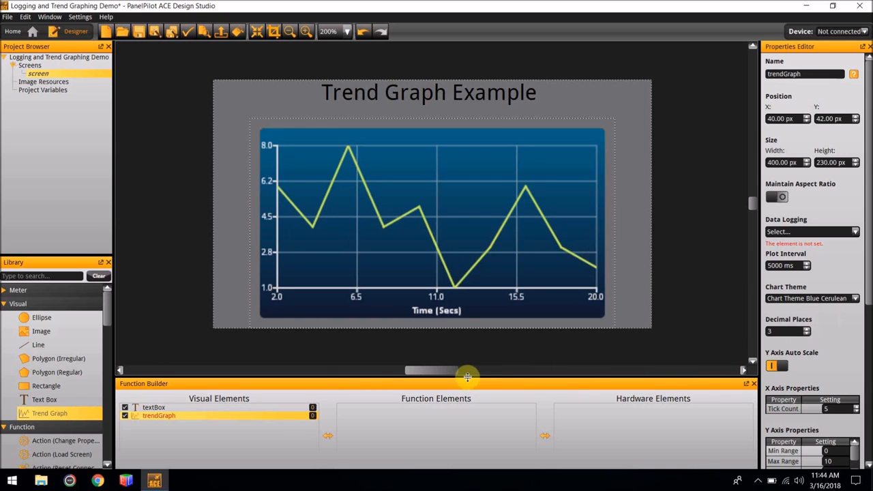
- Add an Analog Input hardware element and a Data Logging function element to the screen
left_click_drag(104, 316, 122, 453)
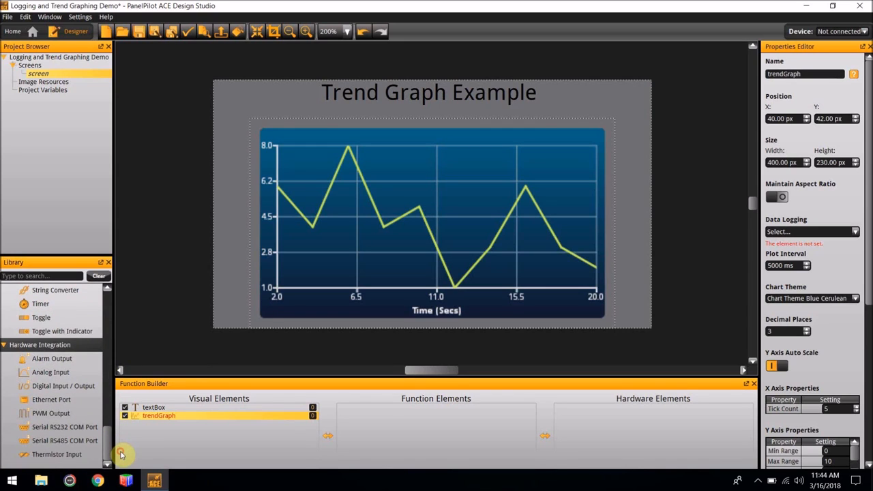
double_click(64, 376)
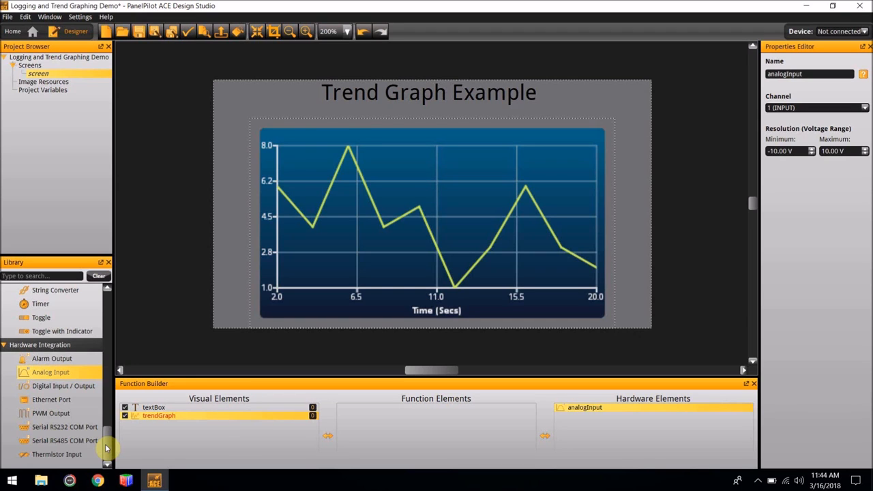
left_click_drag(106, 448, 106, 414)
scroll(97, 385, "up", 7)
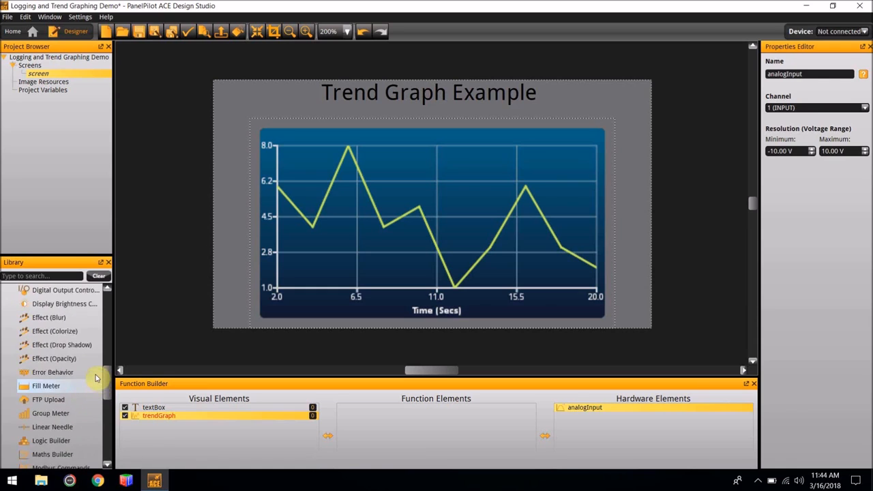
scroll(97, 372, "up", 2)
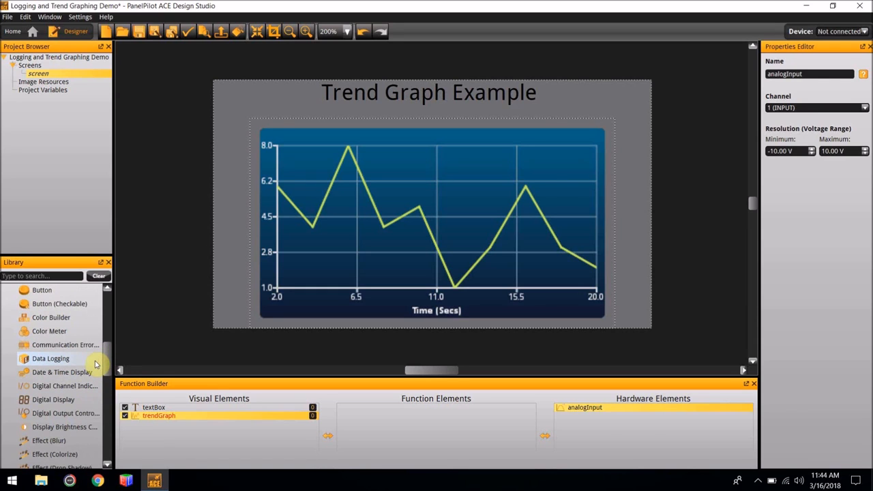
double_click(47, 360)
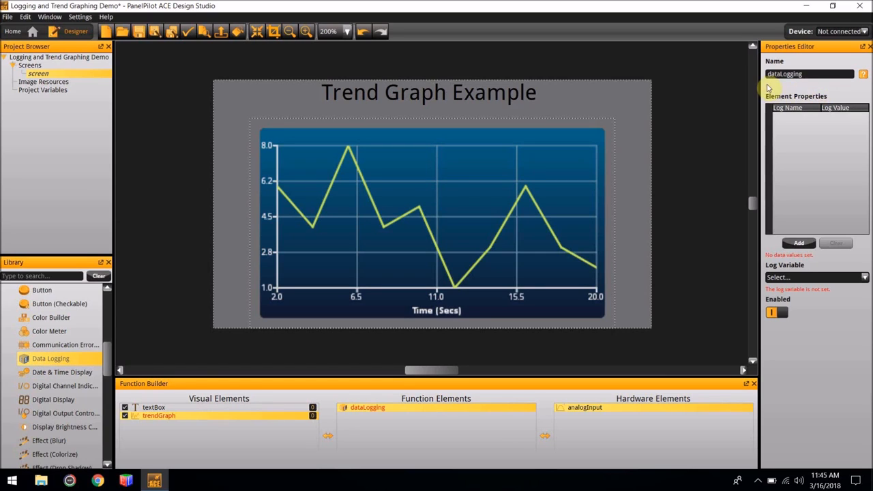
- Add a log entry to the data logging element and set its log name to the string "Graph"
left_click(791, 244)
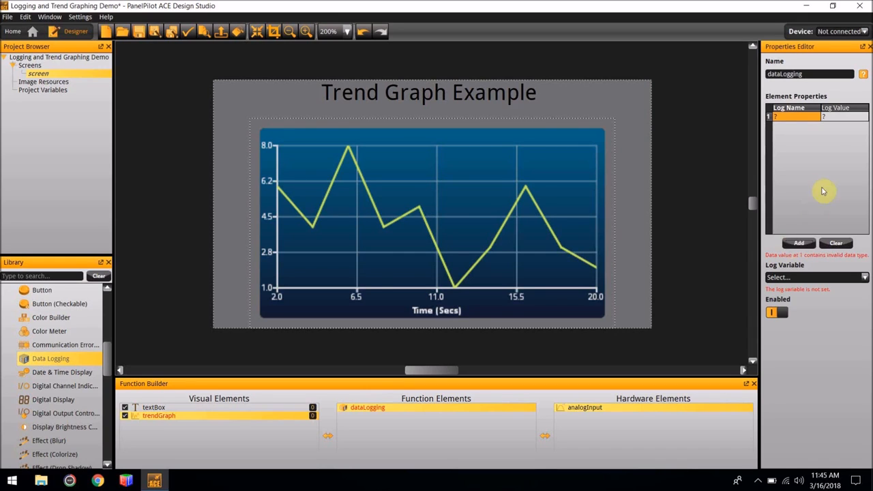
double_click(791, 119)
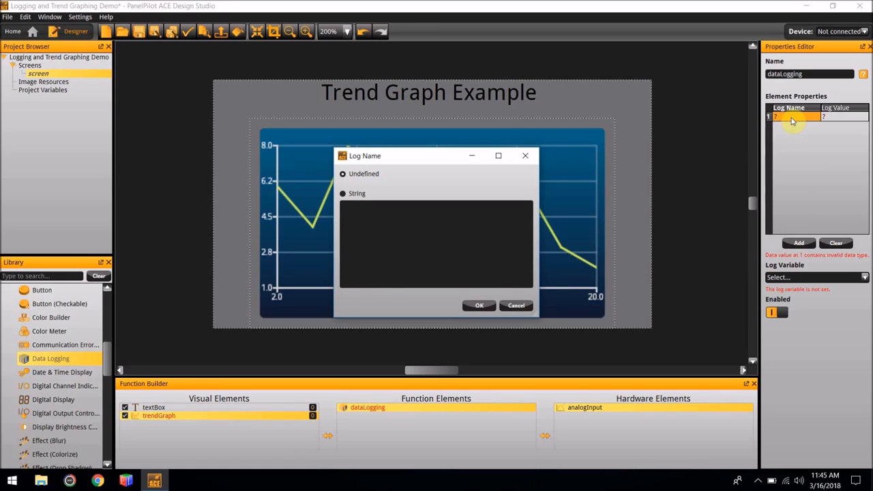
left_click(464, 229)
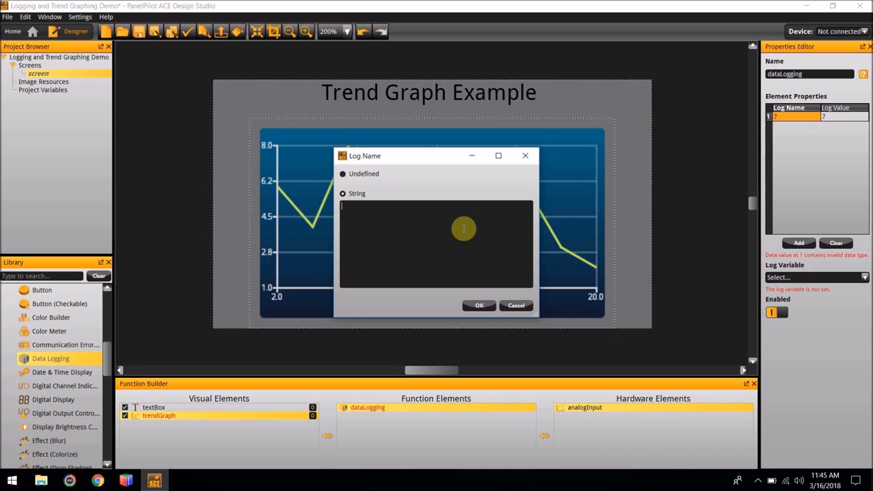
type("Graph")
left_click(488, 305)
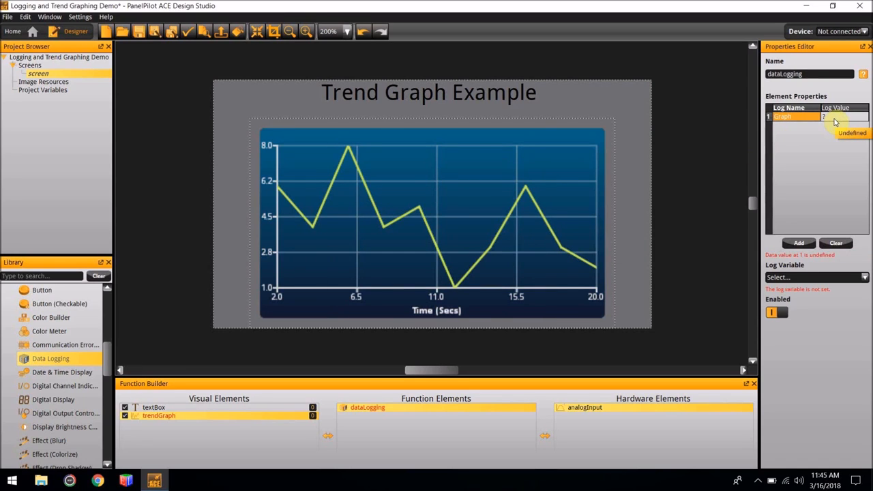
- Set the Graph entry's log value to the Voltage property of the analogInput element
double_click(835, 119)
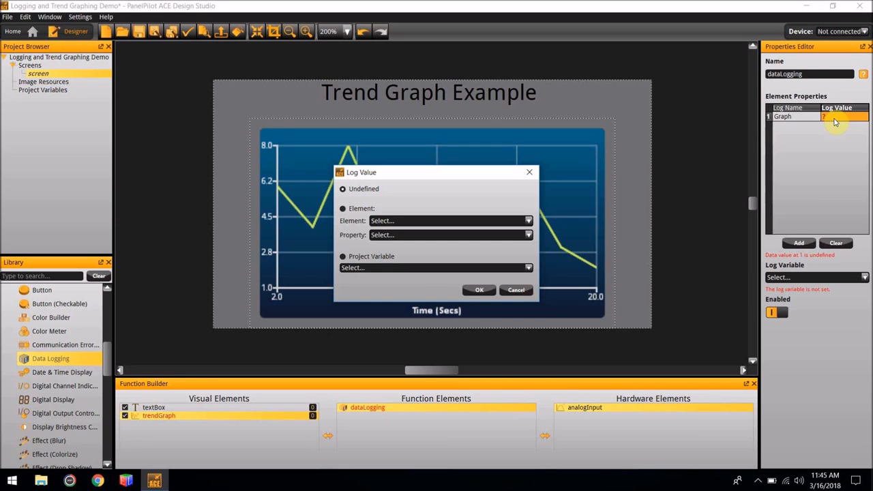
left_click(406, 222)
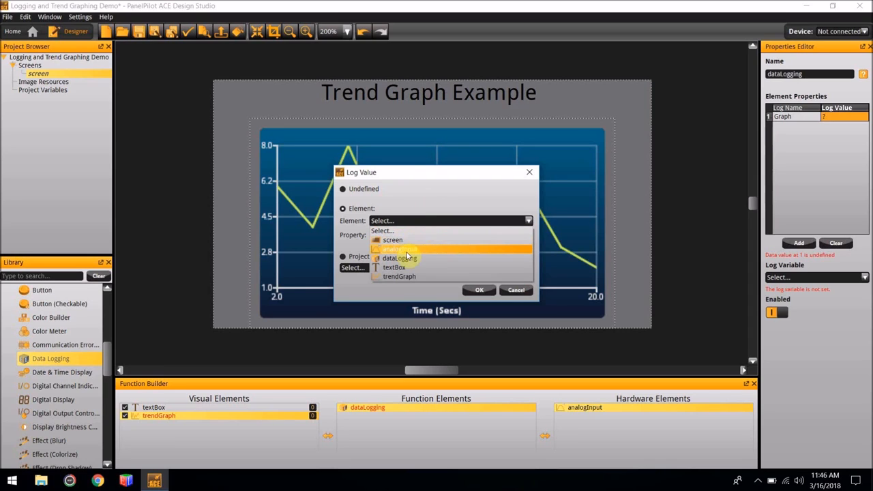
left_click(407, 252)
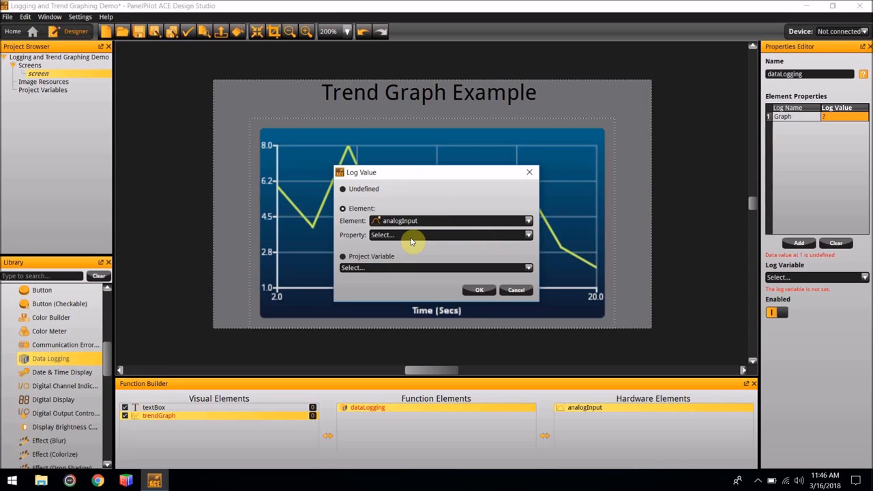
left_click(411, 236)
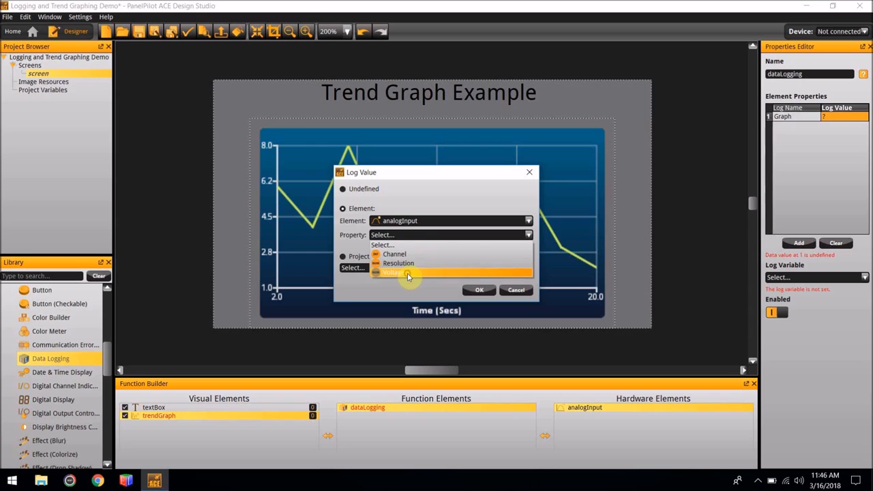
left_click(408, 274)
left_click(481, 291)
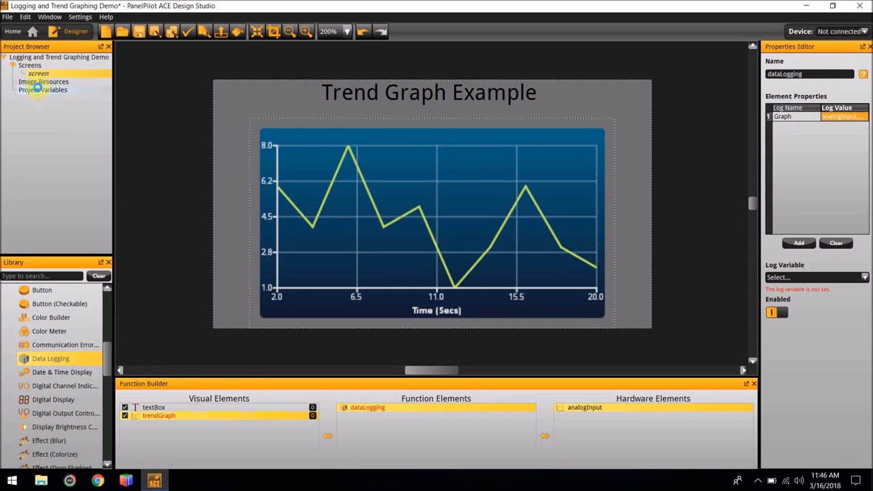
- Add a log variable to the project variables
left_click(40, 91)
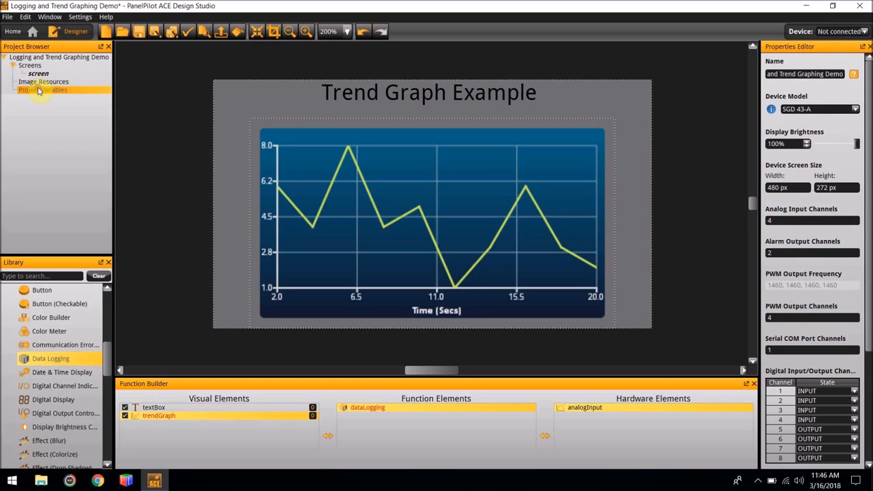
right_click(56, 94)
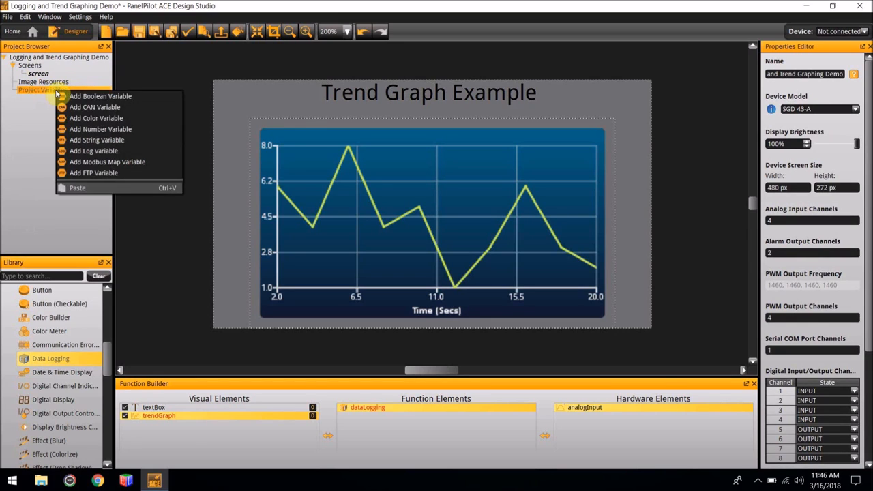
left_click(94, 152)
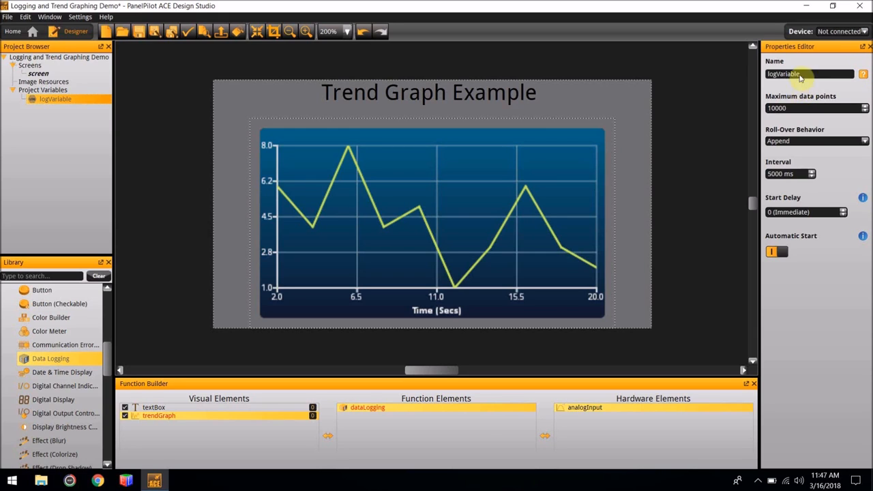
- Set the log variable's interval to 3000 ms
left_click(783, 173)
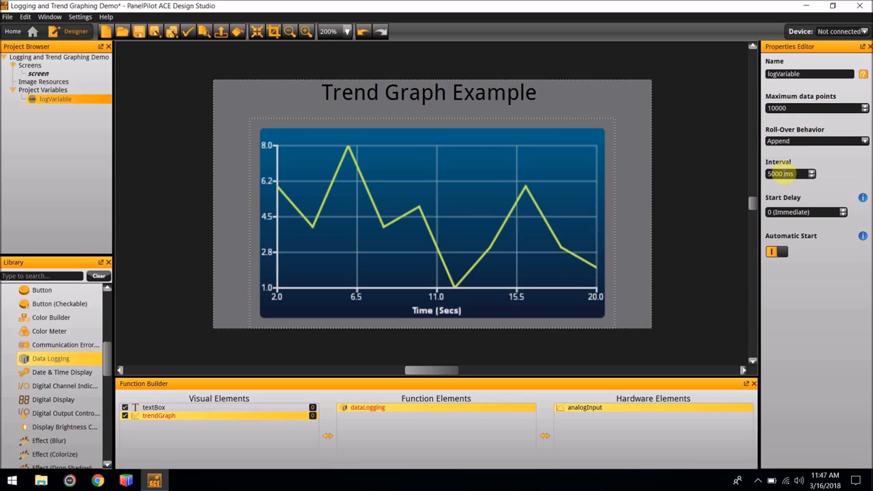
left_click(785, 174)
key("BackSpace")
key("BackSpace")
key("BackSpace")
key("BackSpace")
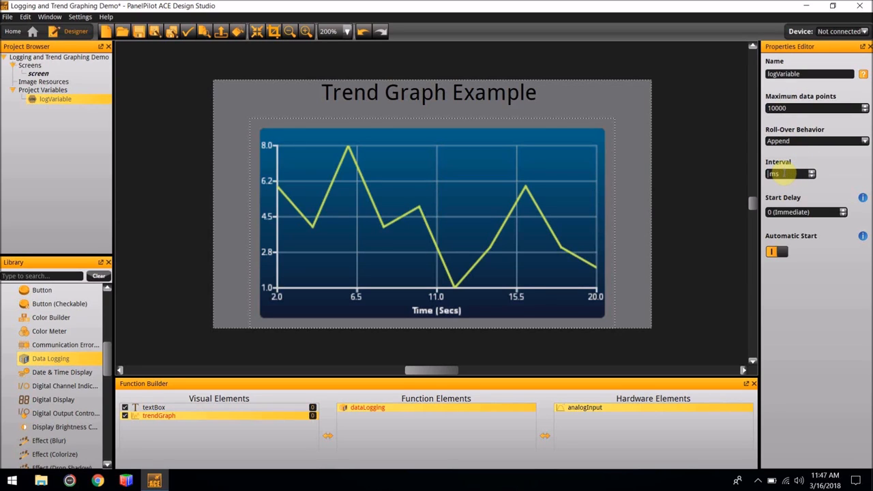
type("3000")
- Assign logVariable as the log variable of the data logging element
left_click(359, 409)
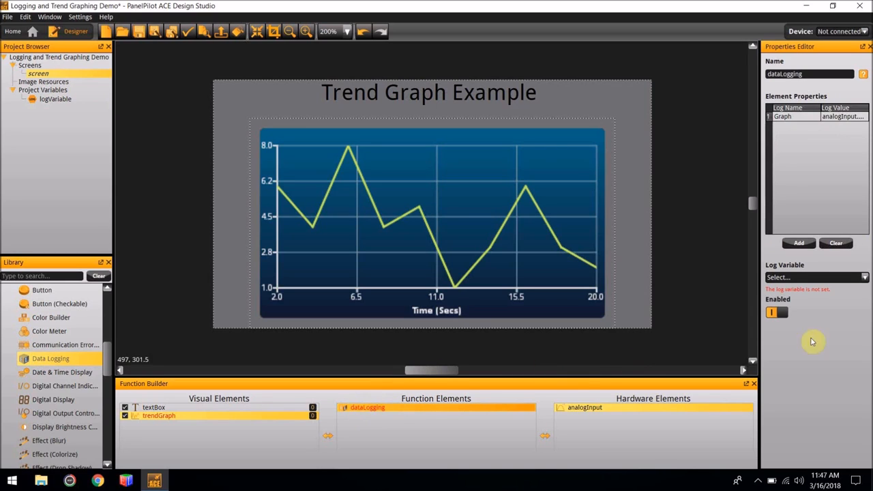
left_click(787, 278)
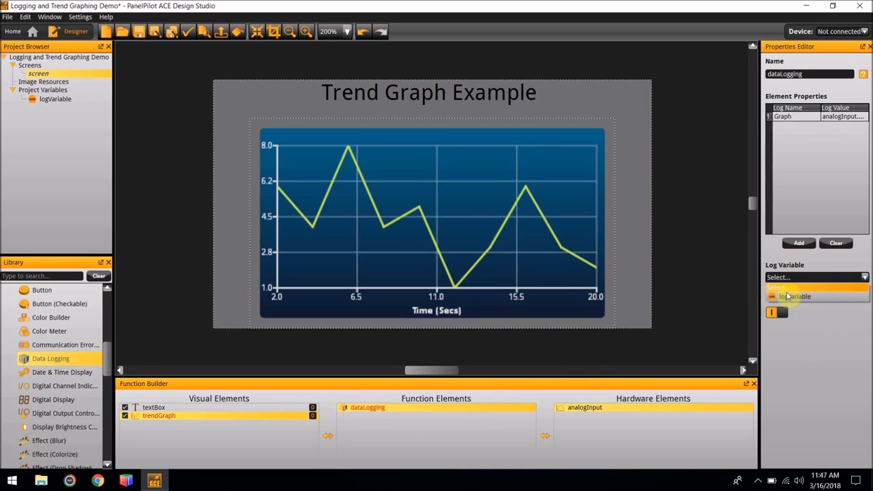
left_click(787, 297)
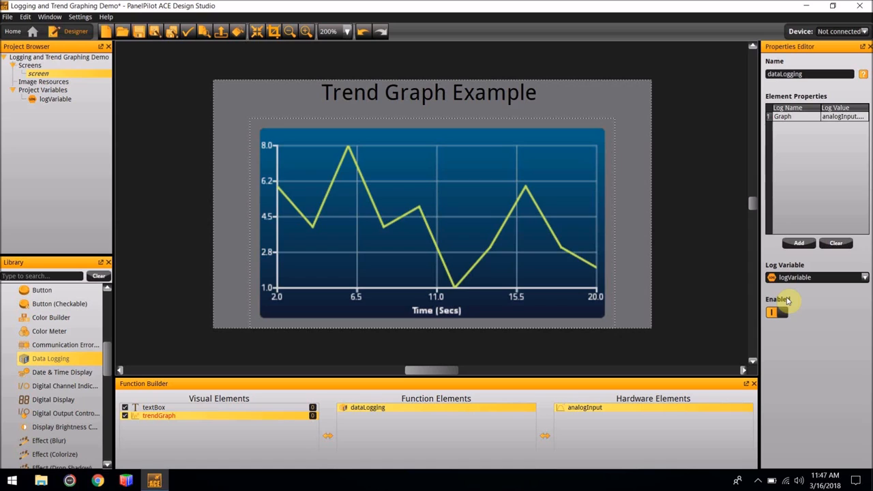
- Assign the dataLogging element as the trend graph's data logging source
left_click(577, 272)
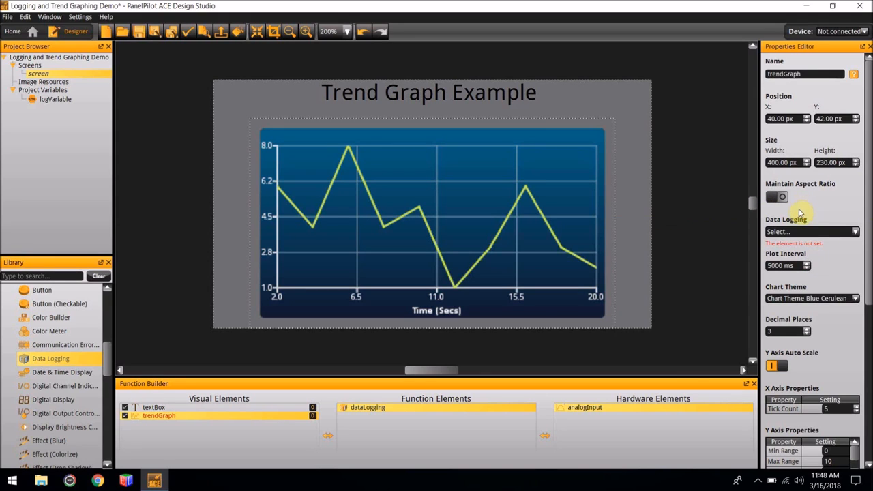
left_click(817, 237)
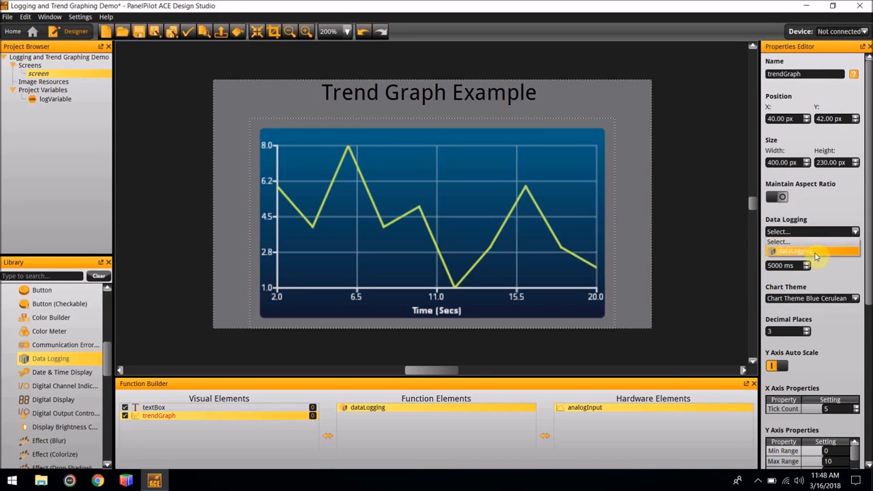
left_click(815, 251)
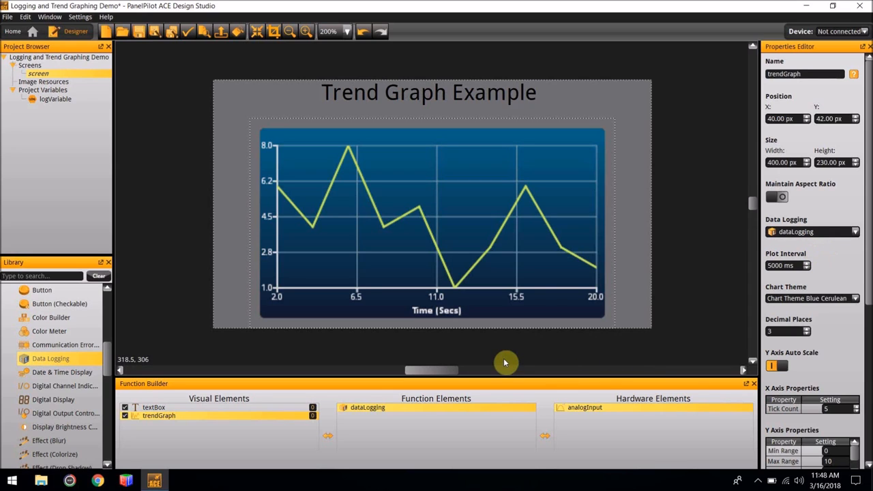
- Preview the project in the emulator and vary analog input 1 through about 4.9 V, 2.6 V and 7.9 V to test the trend graph
left_click(8, 18)
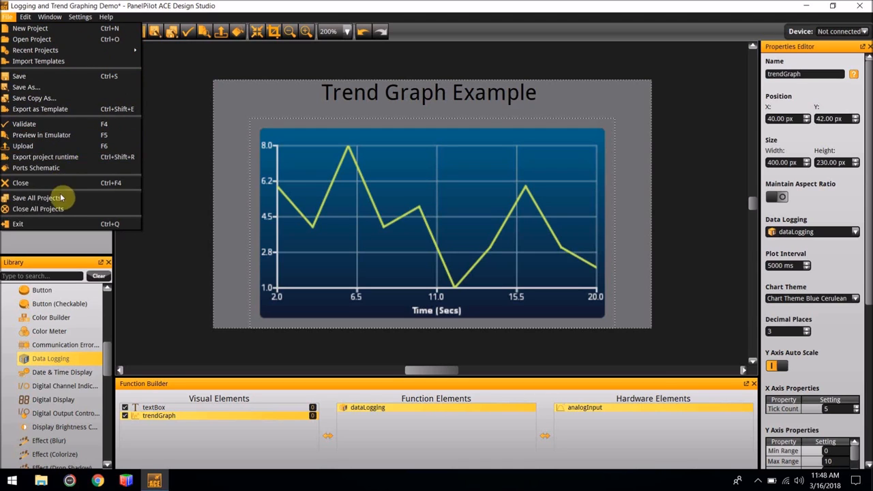
left_click(63, 139)
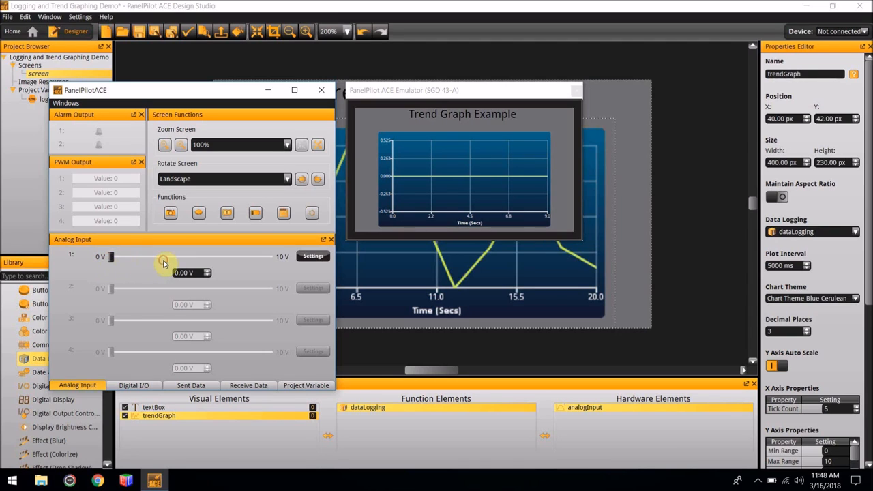
left_click_drag(113, 256, 190, 258)
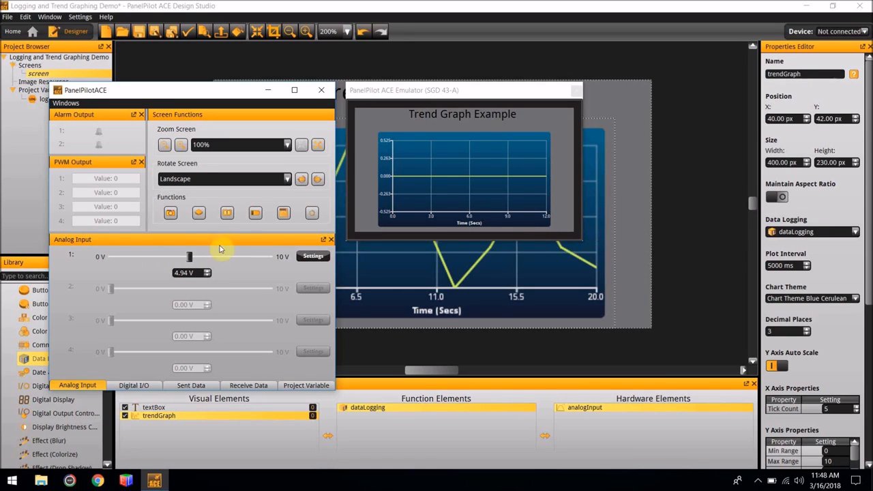
left_click_drag(188, 259, 223, 259)
left_click_drag(224, 259, 152, 264)
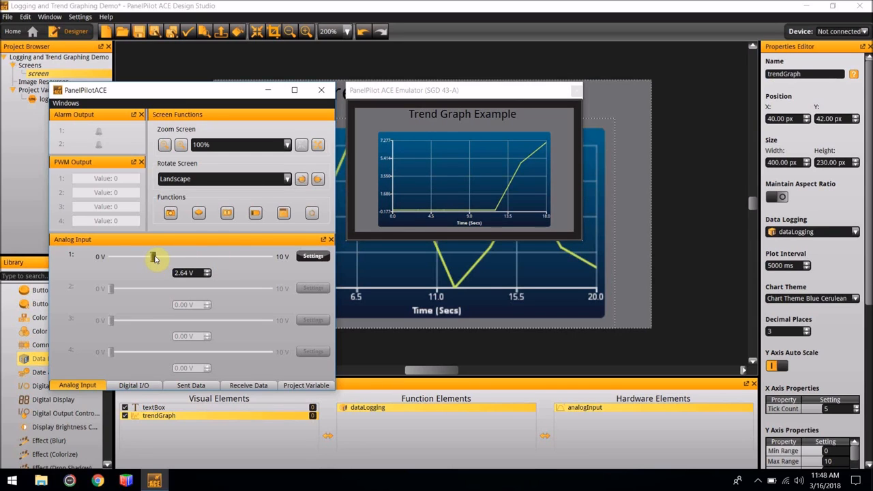
left_click_drag(154, 259, 239, 256)
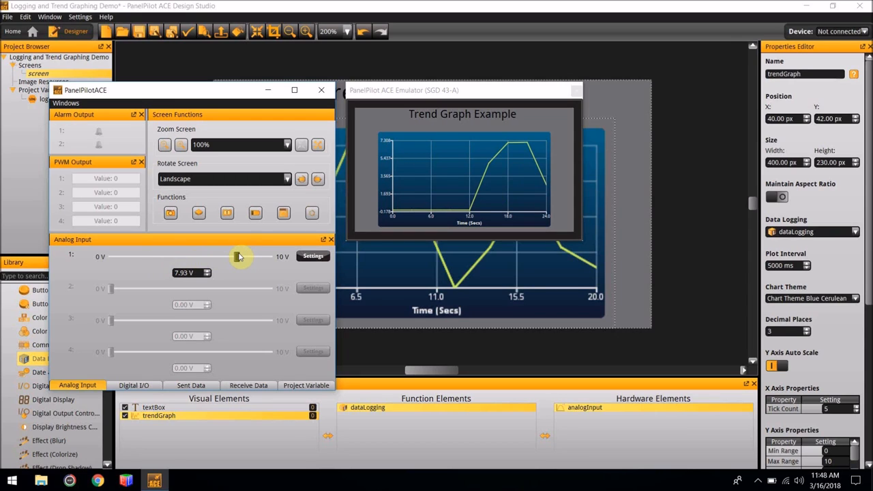